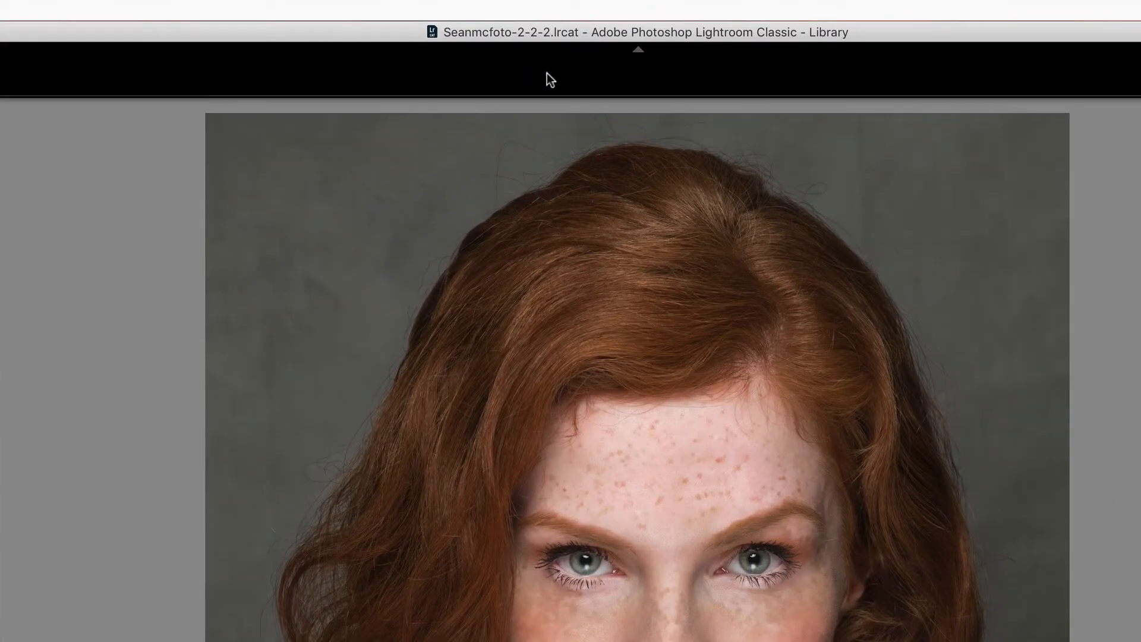
Step: Reveal the open catalog's containing Lightroom Classic CC folder in Finder from the window title
{"action": "right_click", "coordinate": [503, 31]}
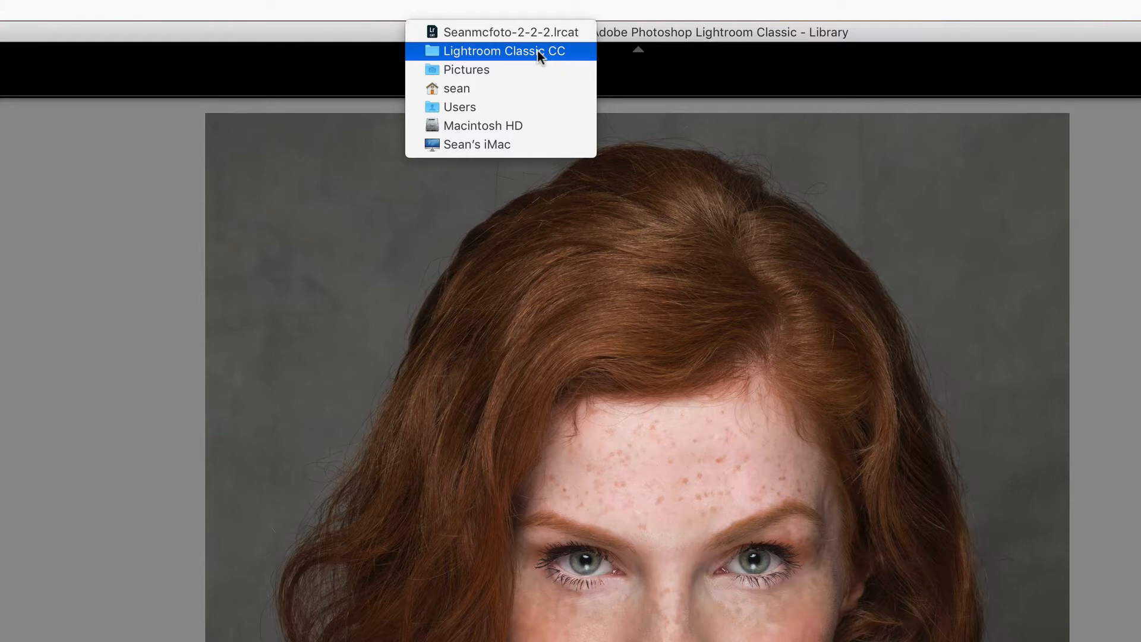
{"action": "left_click", "coordinate": [537, 51]}
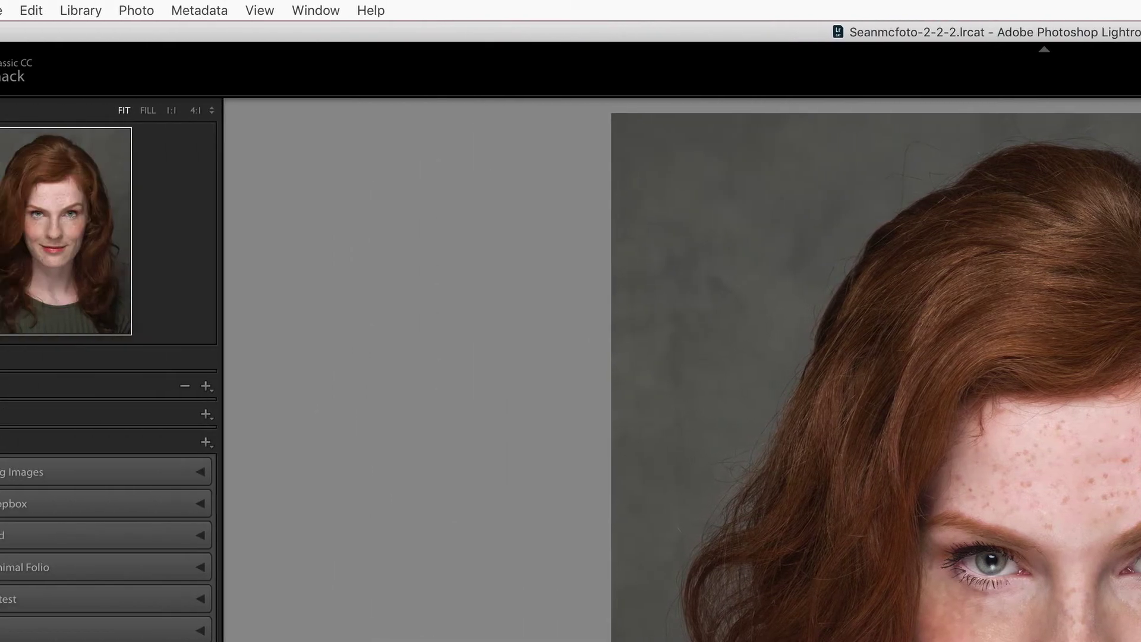
Step: Show the catalog's location from Catalog Settings and enter the Lightroom Classic CC folder
{"action": "left_click", "coordinate": [90, 13]}
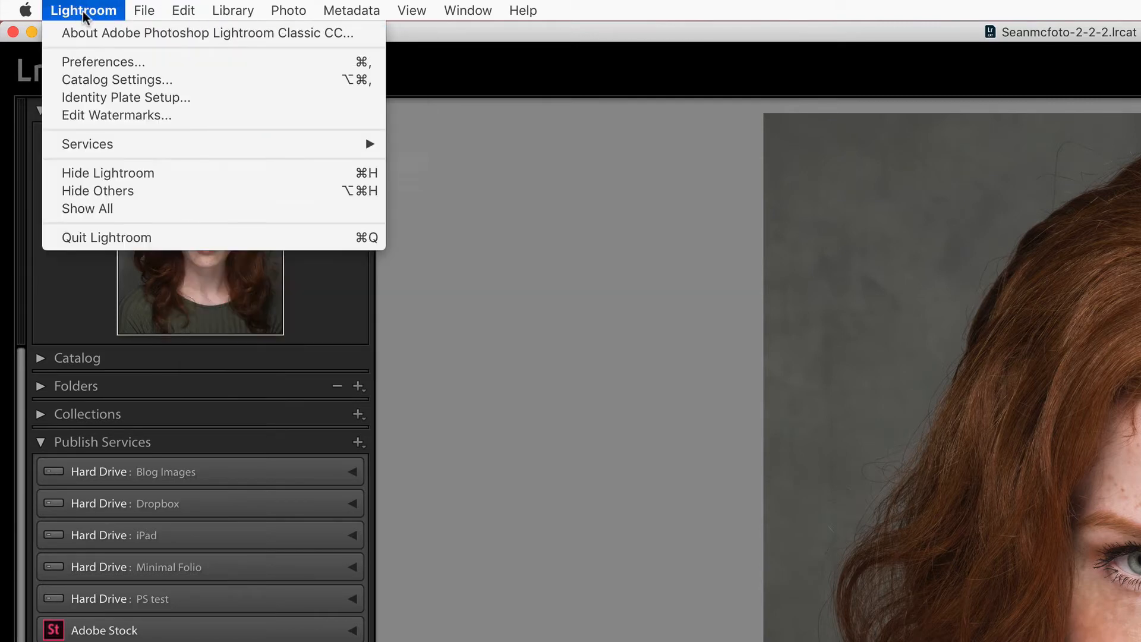
{"action": "left_click", "coordinate": [132, 83]}
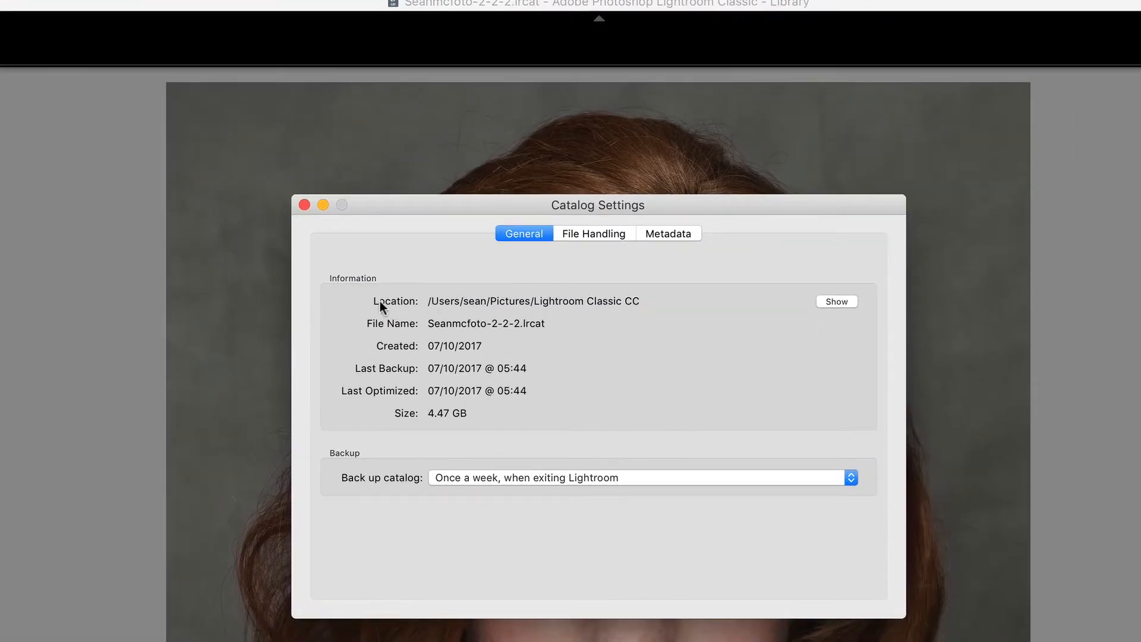
{"action": "left_click", "coordinate": [838, 303]}
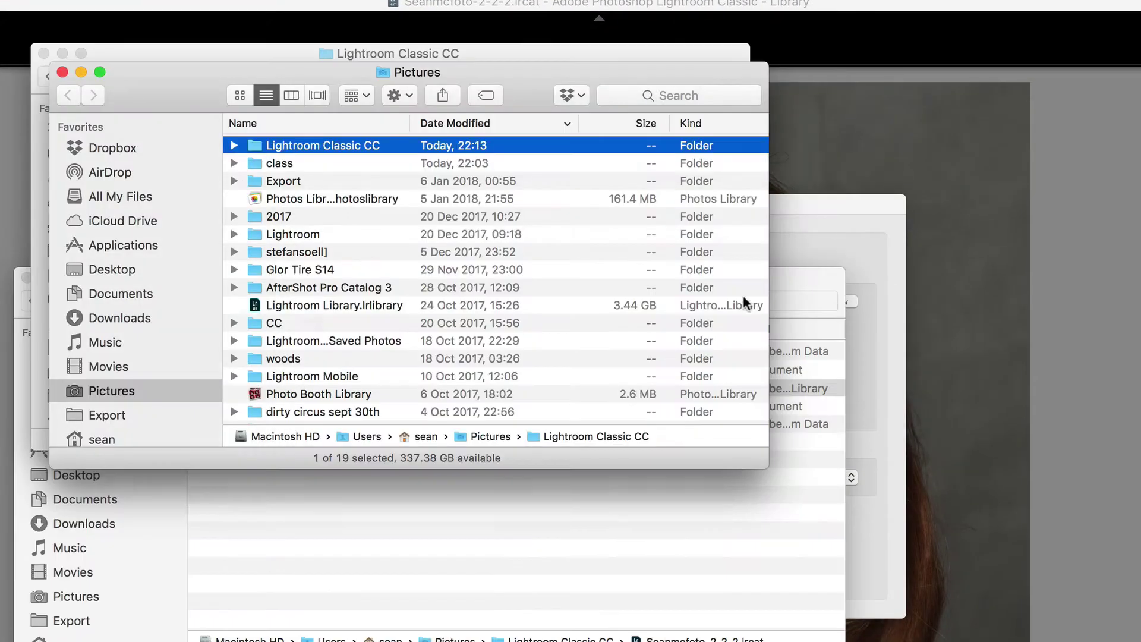
{"action": "double_click", "coordinate": [255, 146]}
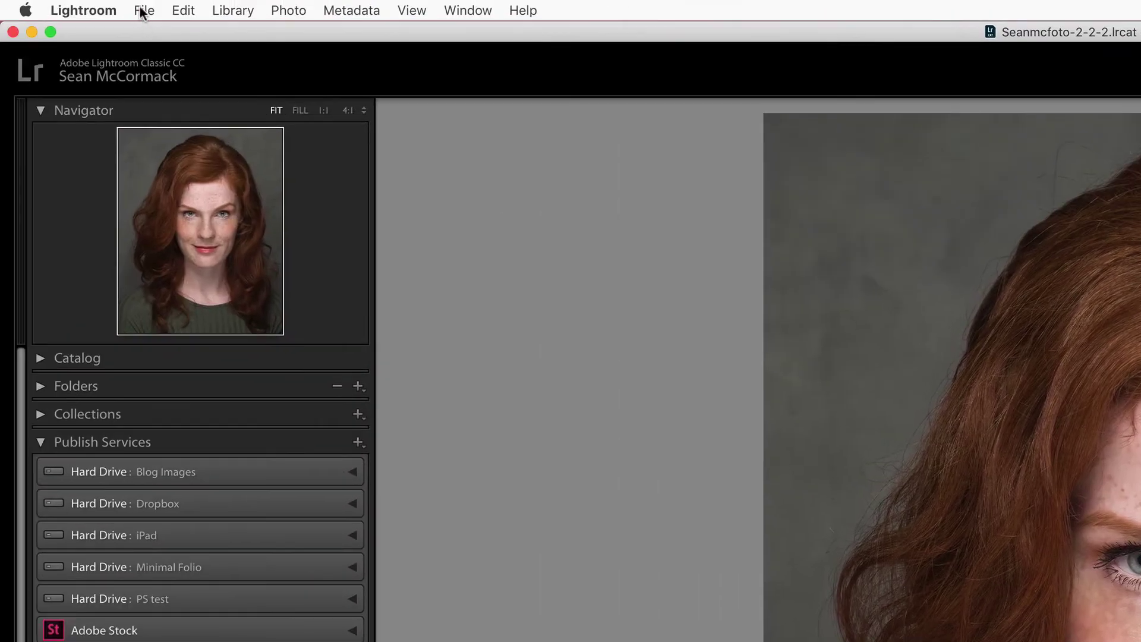
Step: Quit Lightroom so the catalog, previews and smart previews files can be renamed
{"action": "left_click", "coordinate": [145, 13]}
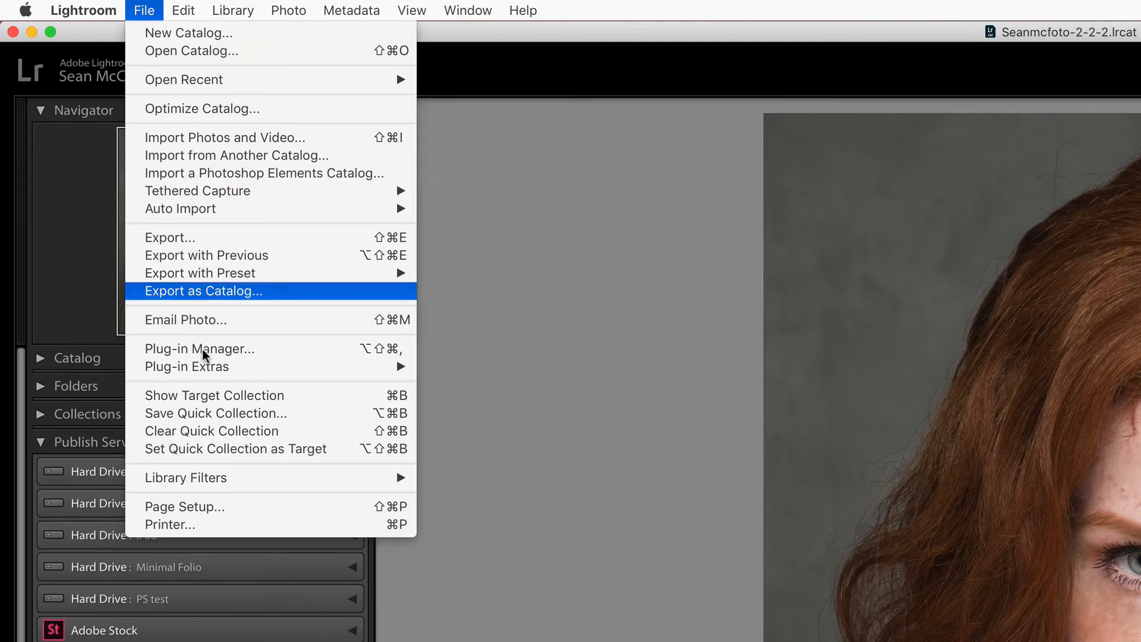
{"action": "left_click", "coordinate": [147, 241]}
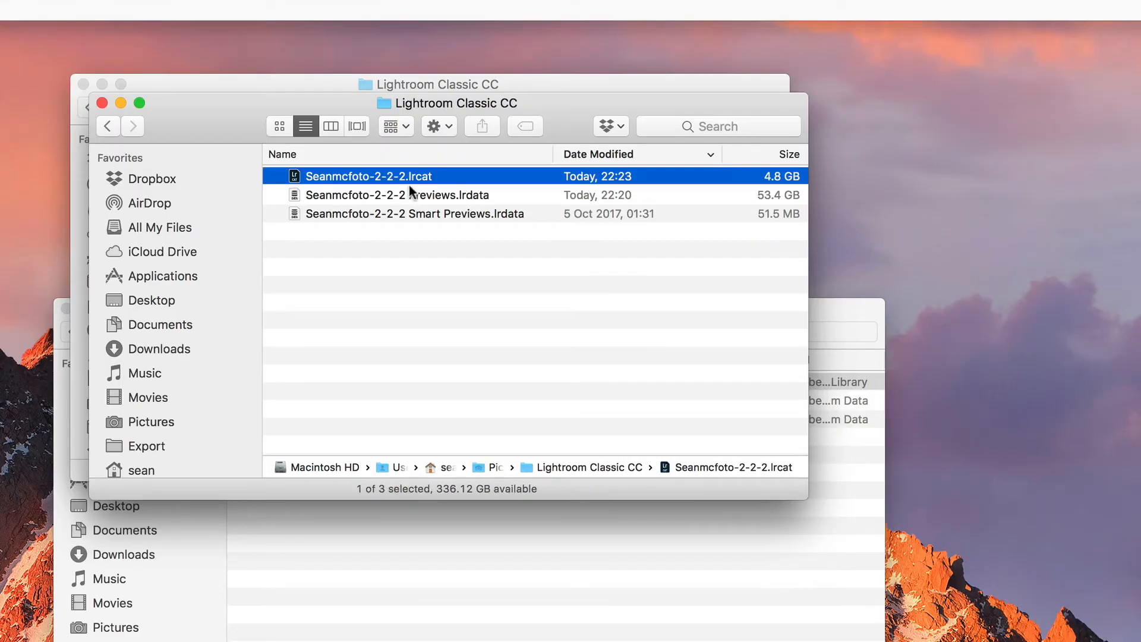
Step: Rename the .lrcat catalog file to the clean base name without the -2-2-2 suffix
{"action": "left_click", "coordinate": [372, 178]}
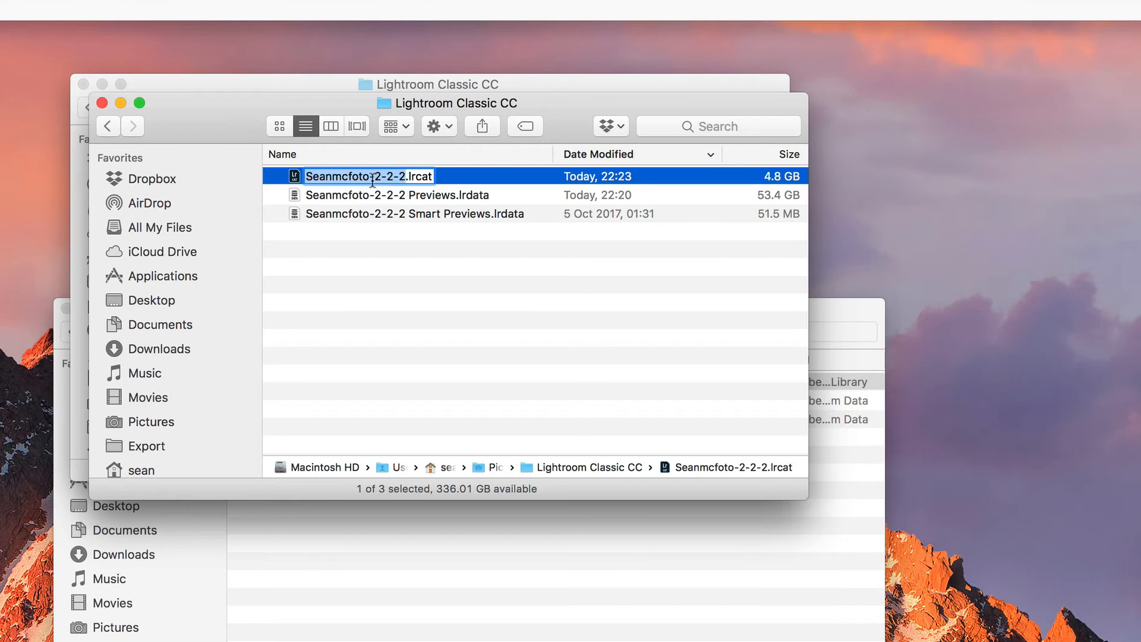
{"action": "type", "text": "Sean McC"}
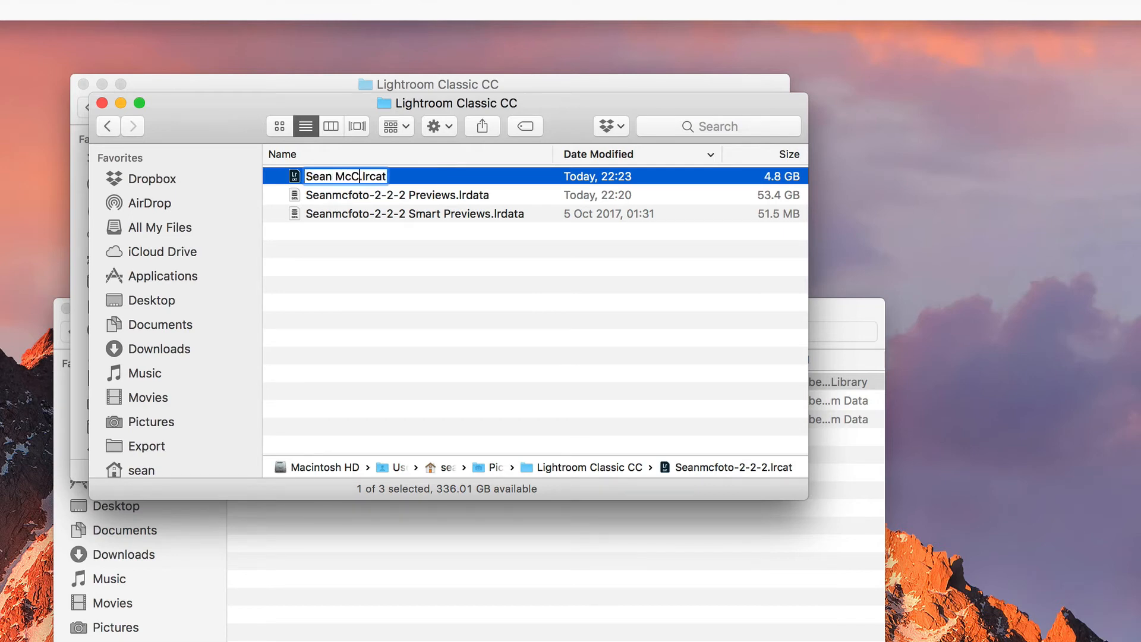
{"action": "type", "text": "ormack"}
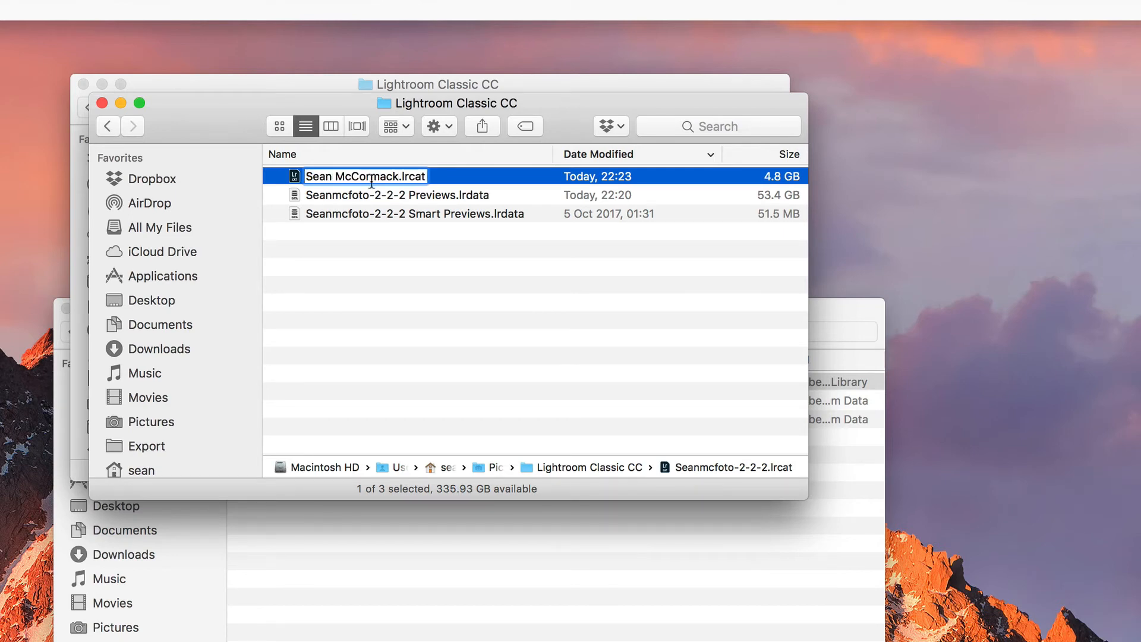
{"action": "left_click_drag", "start_coordinate": [400, 176], "coordinate": [282, 176]}
{"action": "key", "text": "super+c"}
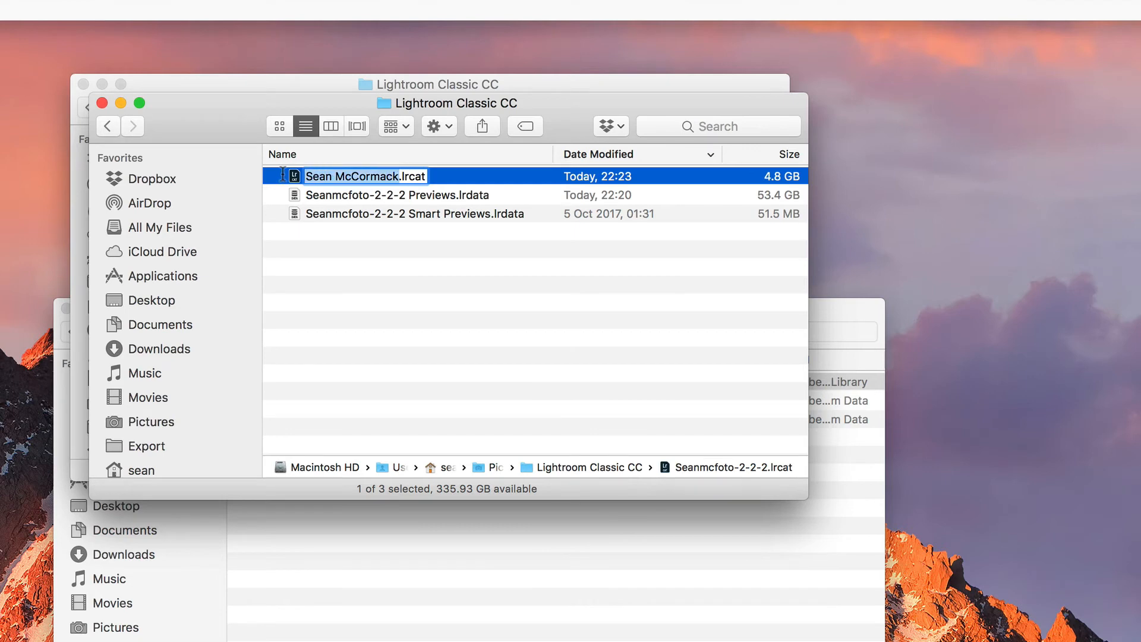
{"action": "left_click", "coordinate": [377, 195]}
Step: Rename the Previews file to the same clean base name
{"action": "left_click", "coordinate": [389, 196]}
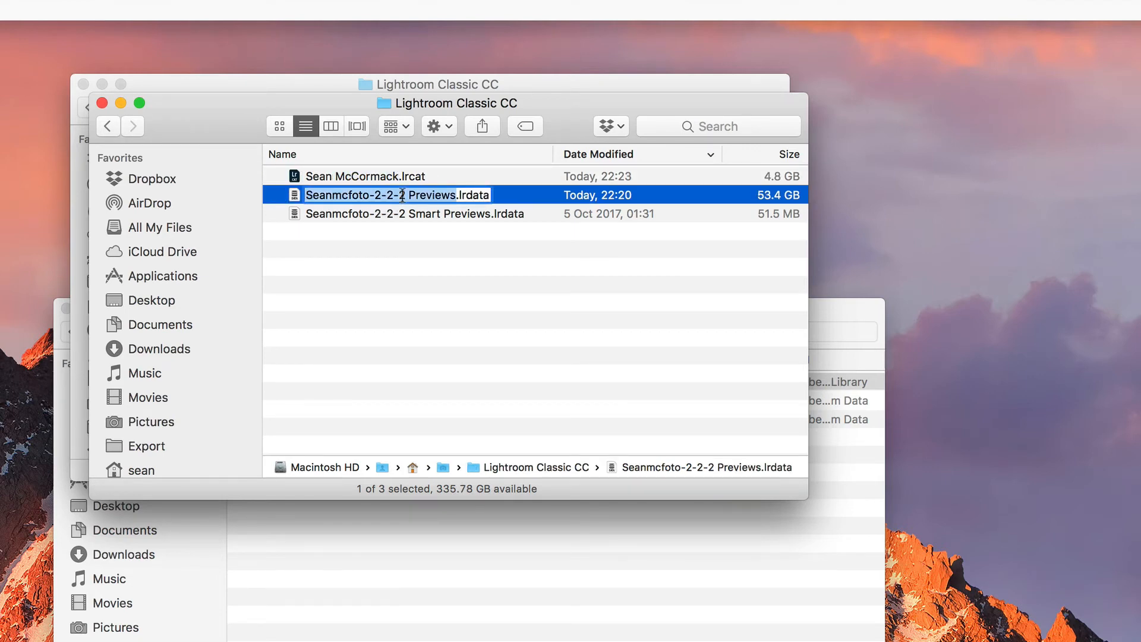
{"action": "left_click", "coordinate": [404, 195]}
{"action": "left_click_drag", "start_coordinate": [404, 195], "coordinate": [294, 195]}
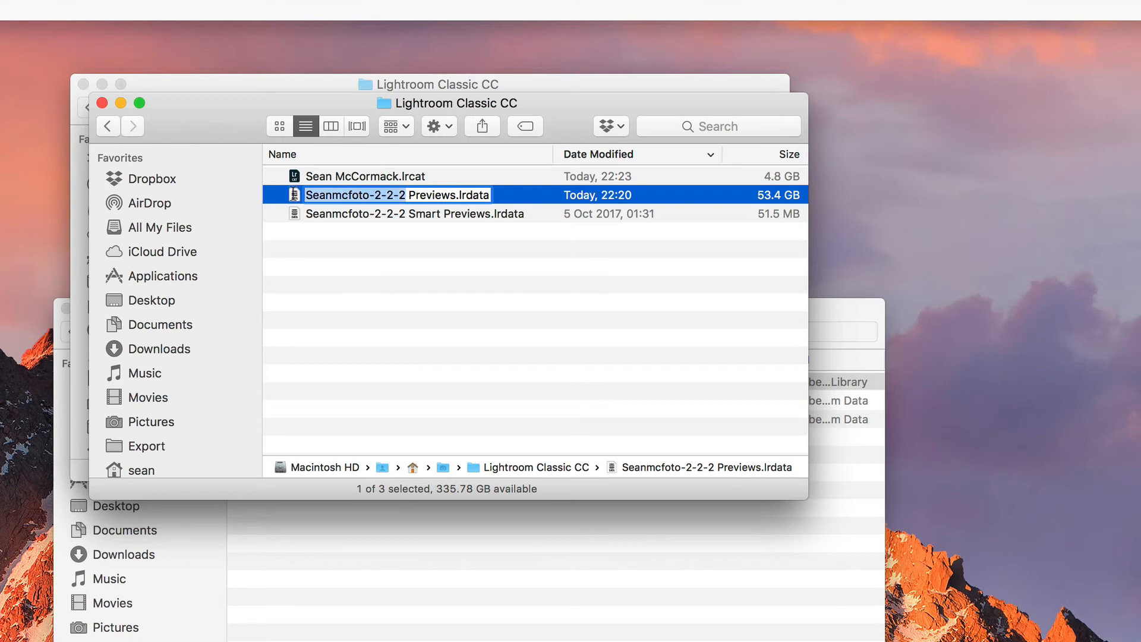
{"action": "type", "text": "Sean McCormack"}
{"action": "left_click", "coordinate": [397, 214]}
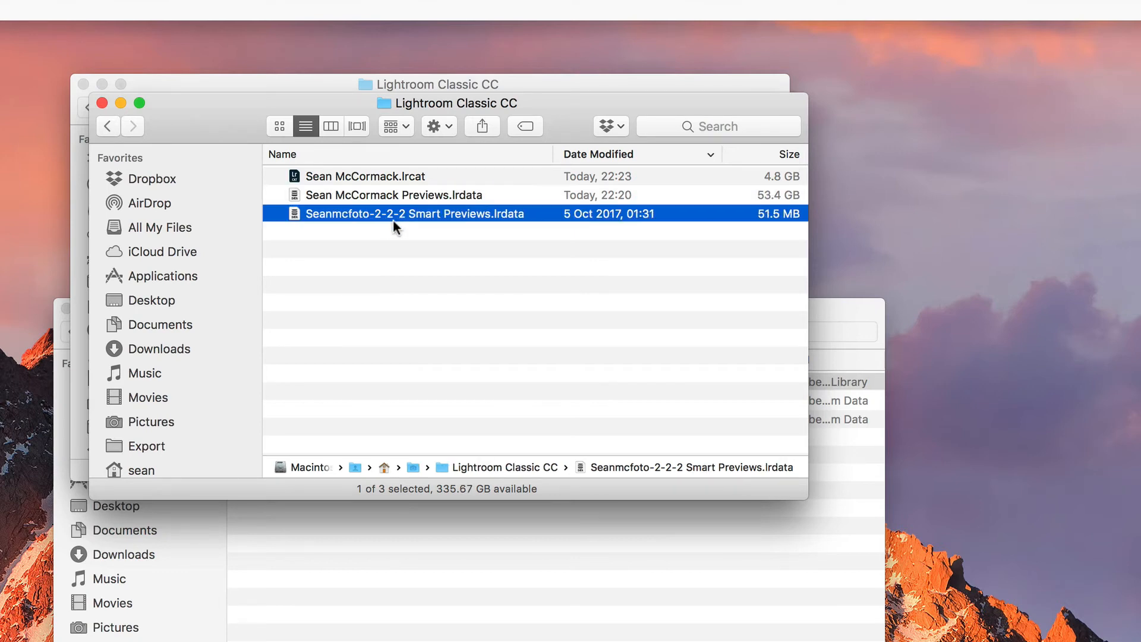
Step: Rename the Smart Previews file by pasting the new base name over the old one
{"action": "left_click", "coordinate": [404, 213]}
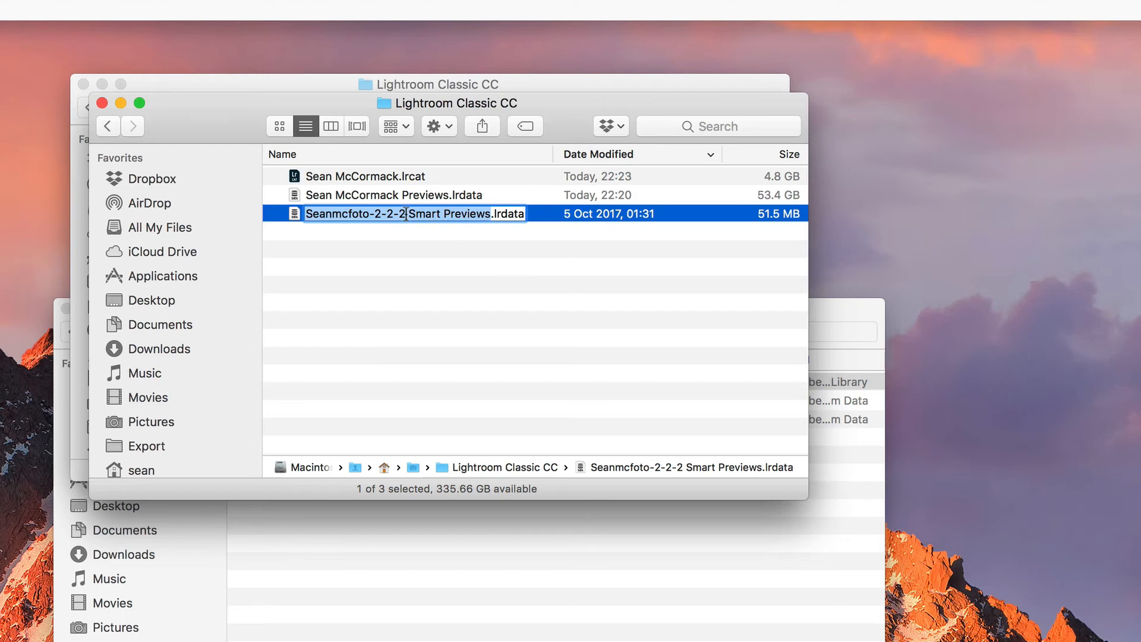
{"action": "left_click_drag", "start_coordinate": [403, 213], "coordinate": [279, 207]}
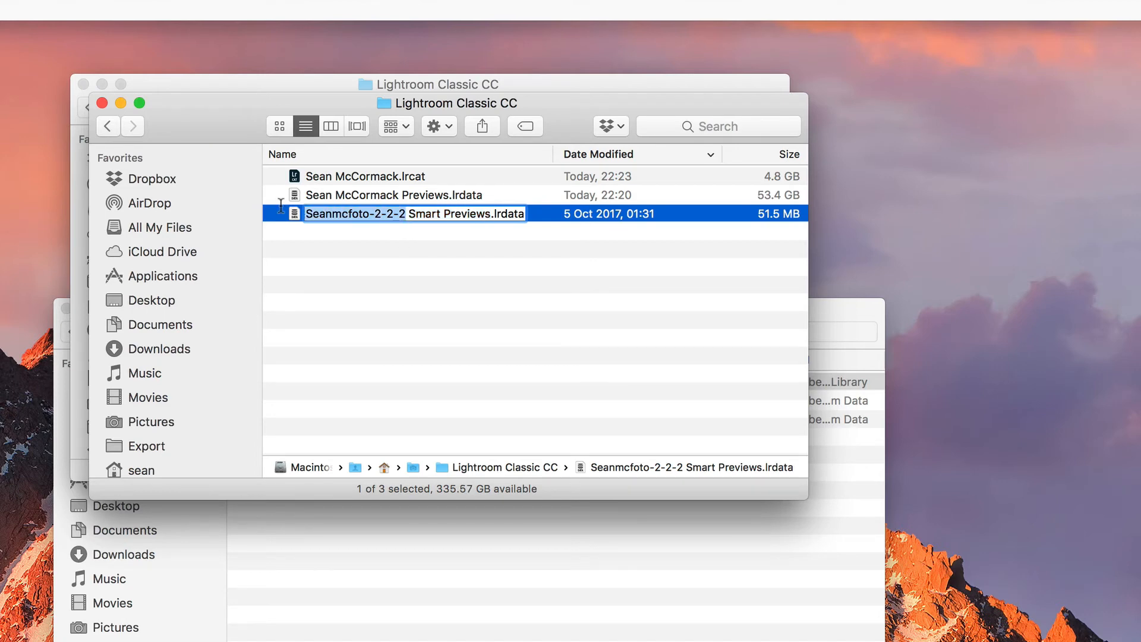
{"action": "key", "text": "super+v"}
{"action": "key", "text": "Return"}
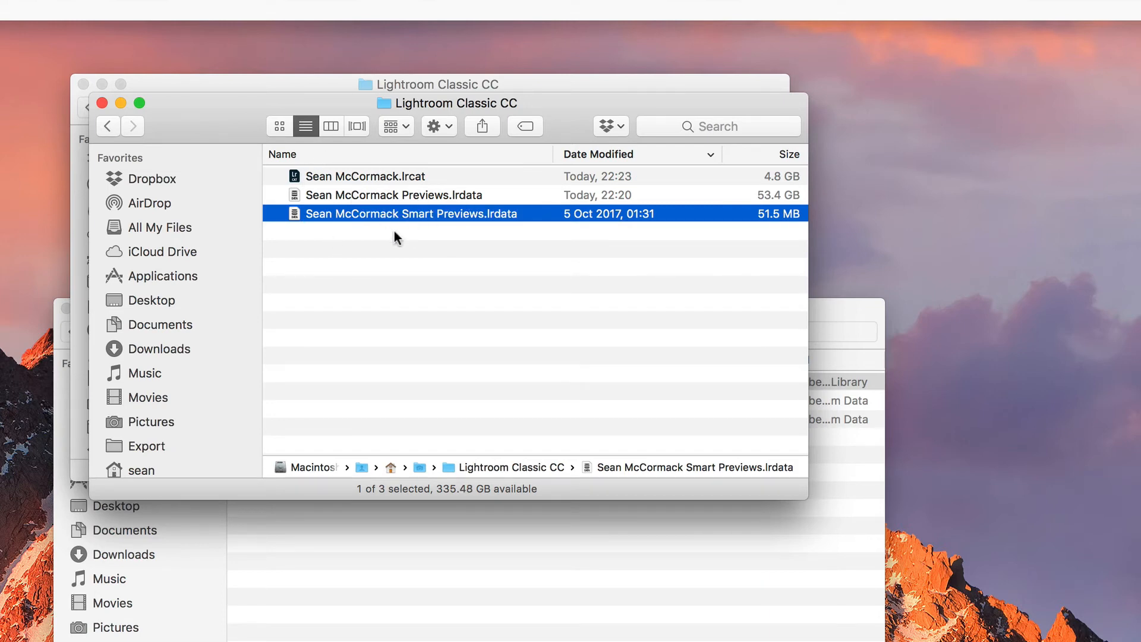
Step: Drop the renamed catalog onto the Lightroom Classic Dock icon to open it
{"action": "left_click", "coordinate": [340, 176]}
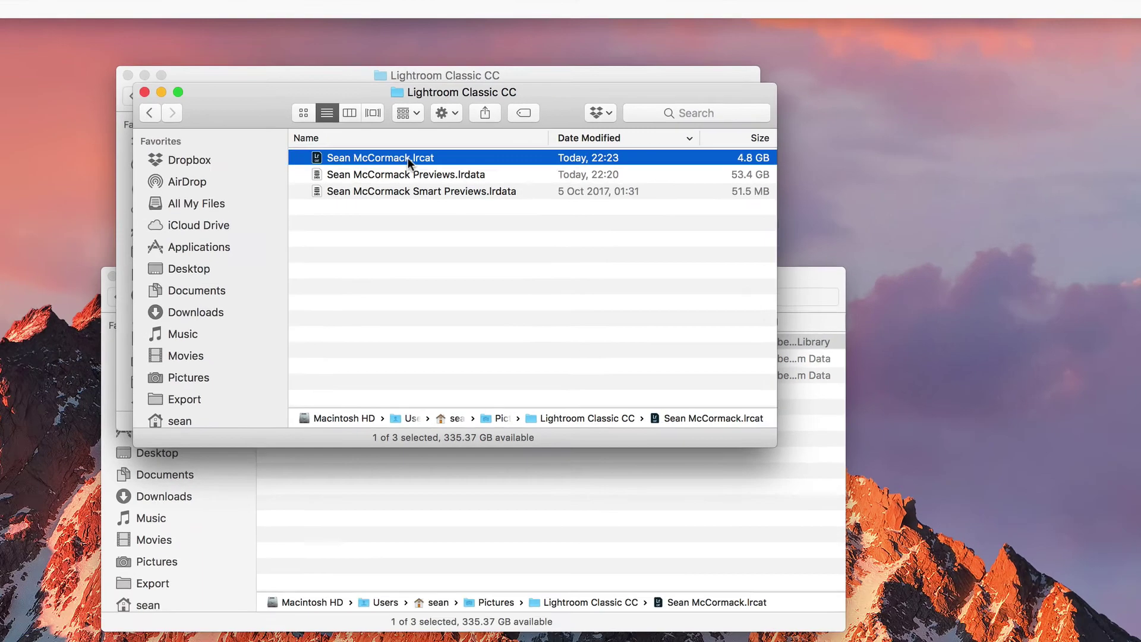
{"action": "left_click_drag", "start_coordinate": [399, 176], "coordinate": [753, 615]}
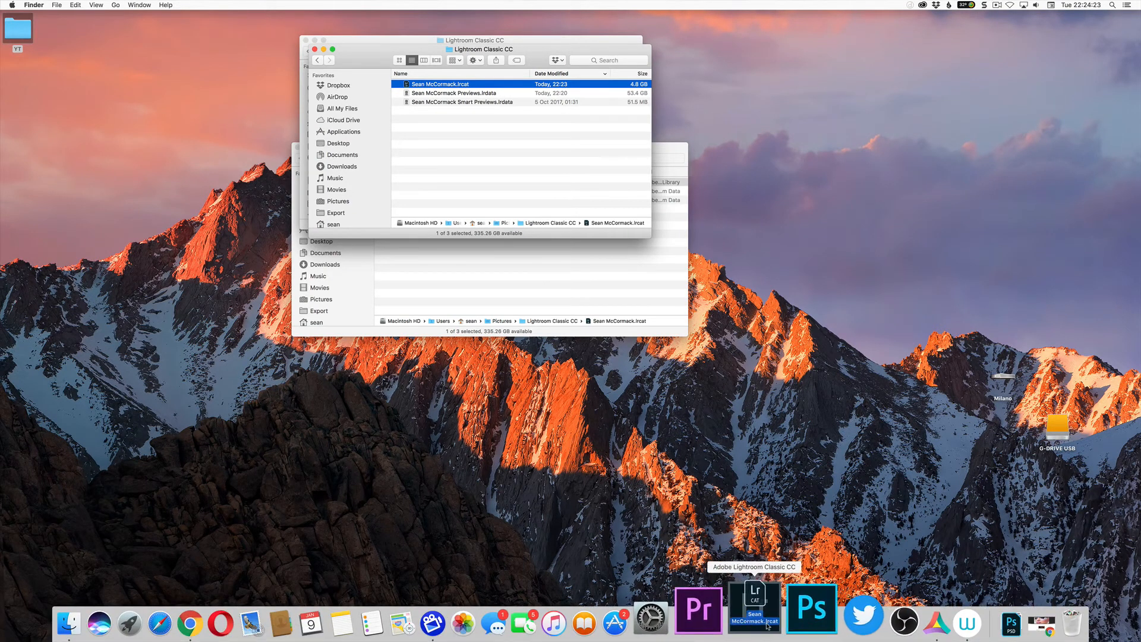
{"action": "left_click_drag", "start_coordinate": [754, 616], "coordinate": [758, 611]}
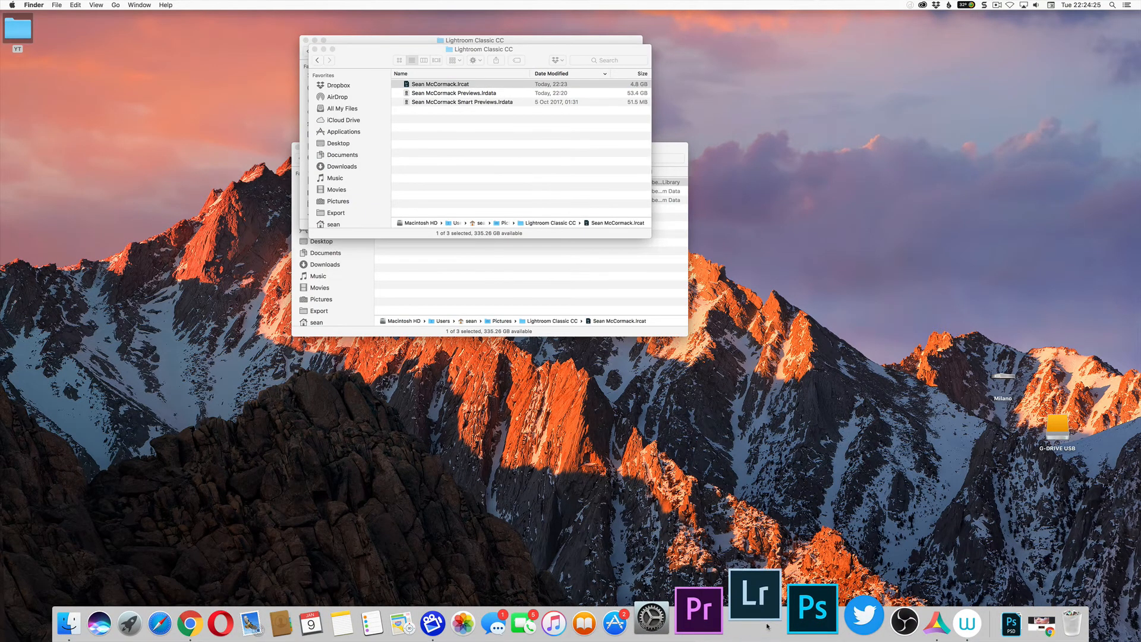